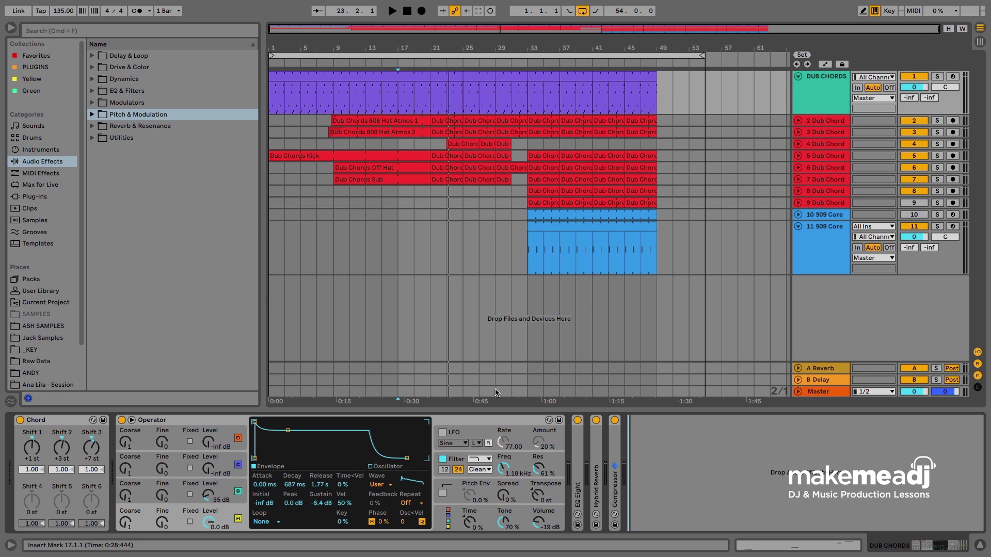
# Find the plug-ins matching "filter fr" and load FilterFreak1 onto the DUB CHORDS track
pyautogui.click(462, 92)
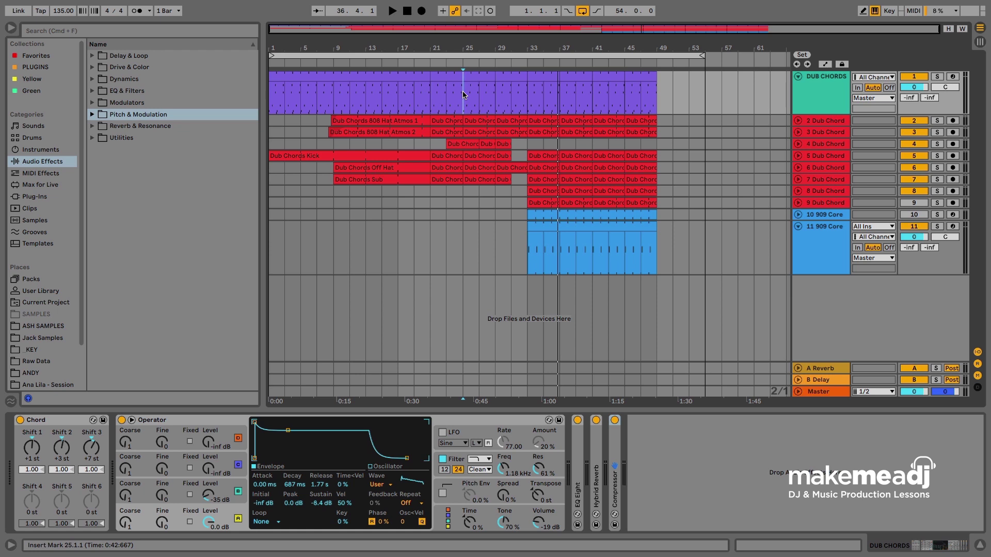
pyautogui.click(33, 196)
pyautogui.click(77, 30)
pyautogui.write('f')
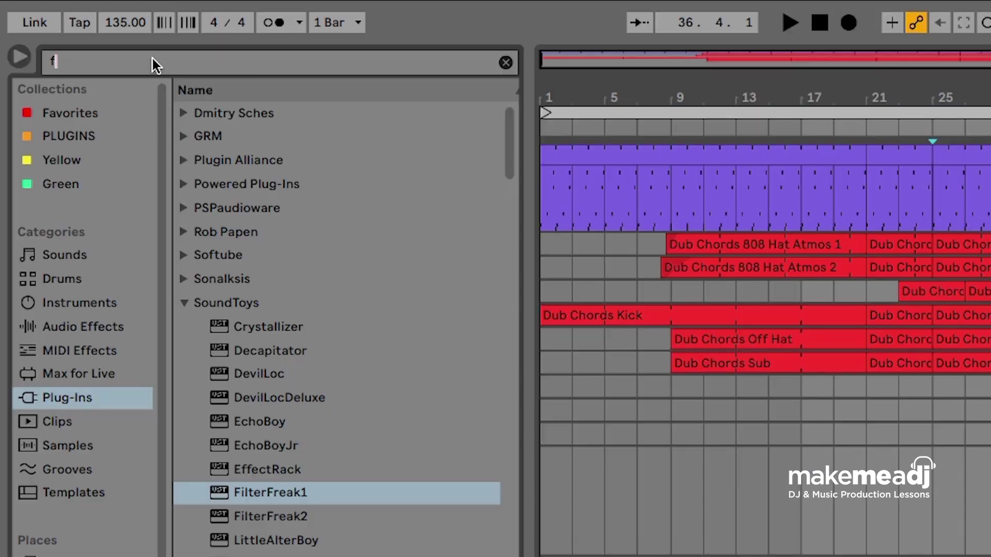
pyautogui.write('ilter fr')
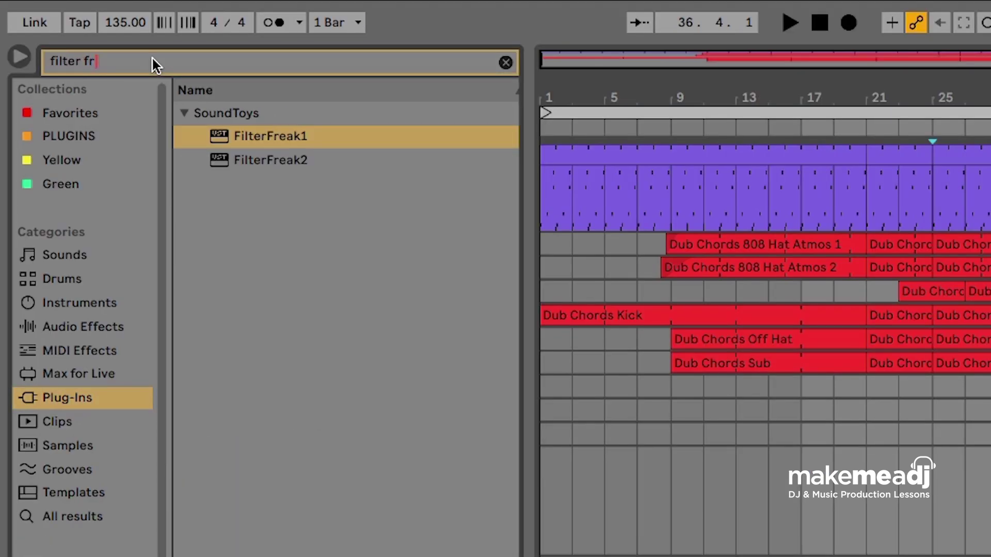
pyautogui.doubleClick(579, 194)
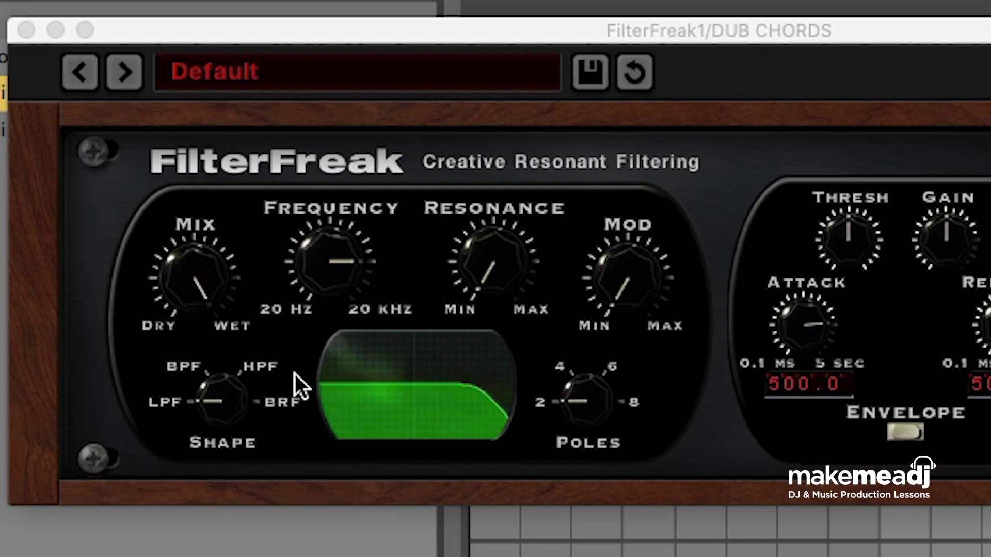
# Set FilterFreak's shape to BRF and raise the Mod amount to about three quarters
pyautogui.moveTo(147, 323); pyautogui.dragTo(154, 279)
pyautogui.moveTo(215, 335); pyautogui.dragTo(254, 238)
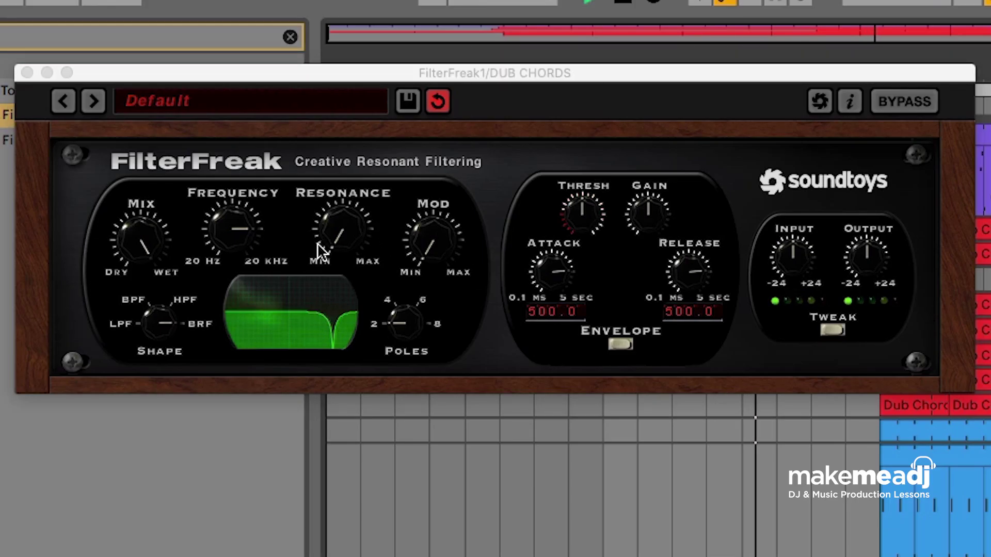
pyautogui.moveTo(237, 224)
pyautogui.mouseDown()
pyautogui.moveTo(243, 335)
pyautogui.moveTo(236, 219)
pyautogui.mouseUp()
pyautogui.moveTo(432, 238); pyautogui.dragTo(439, 157)
pyautogui.press('space')
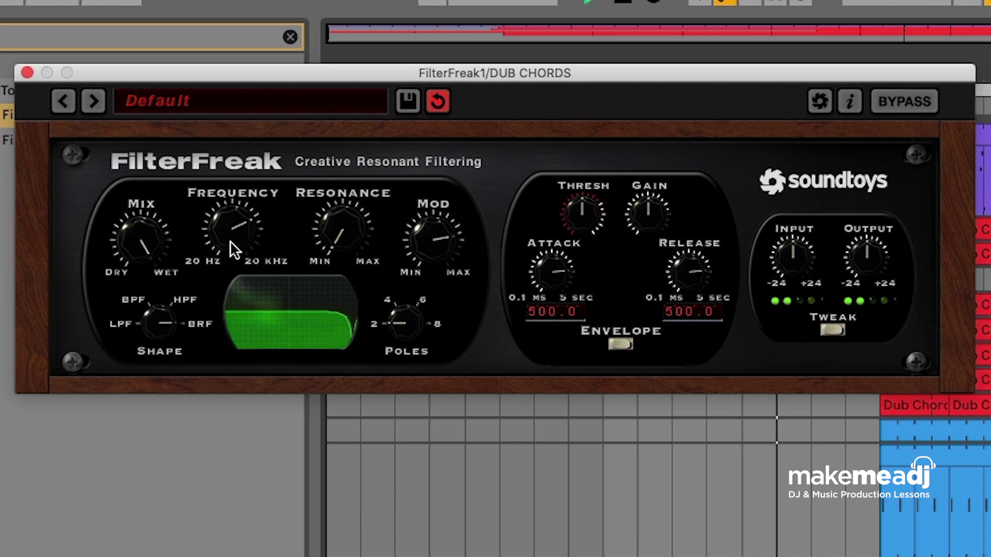
# Lower the band-reject filter's frequency to just below mid-range and raise its resonance to nearly halfway during playback
pyautogui.moveTo(233, 252); pyautogui.dragTo(233, 276)
pyautogui.moveTo(324, 226); pyautogui.dragTo(326, 173)
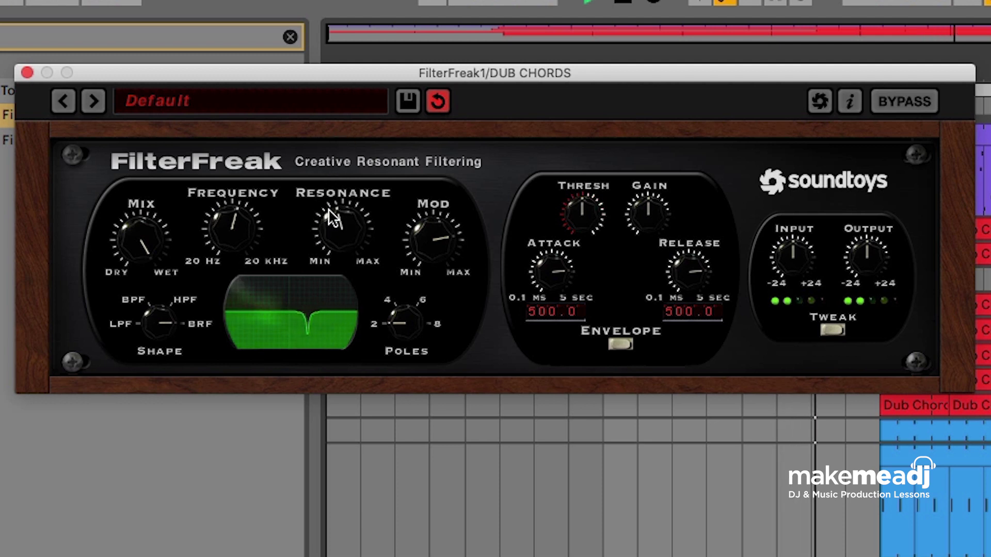
pyautogui.moveTo(236, 232); pyautogui.dragTo(241, 252)
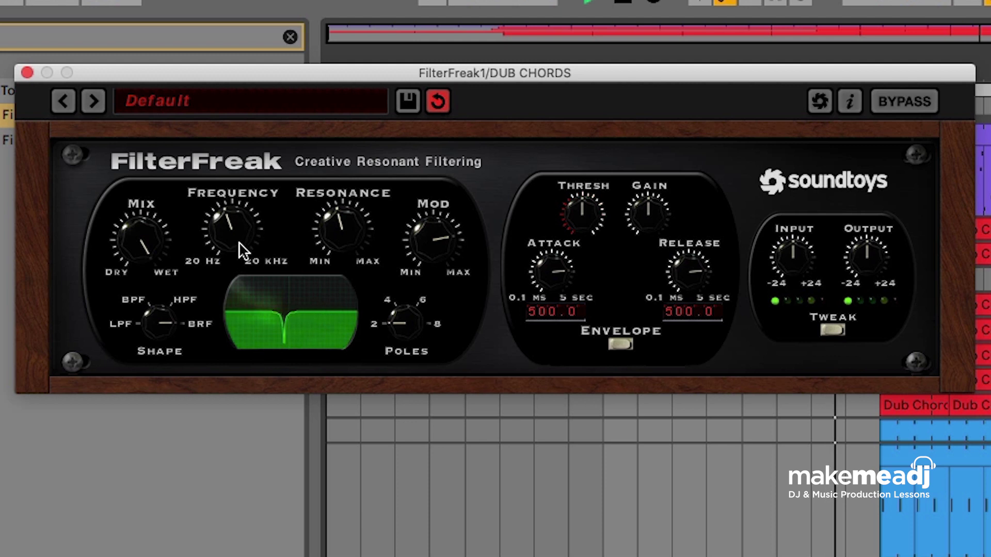
# Switch FilterFreak's modulation source to LFO, with Mod at about one third and a slower rate
pyautogui.click(620, 344)
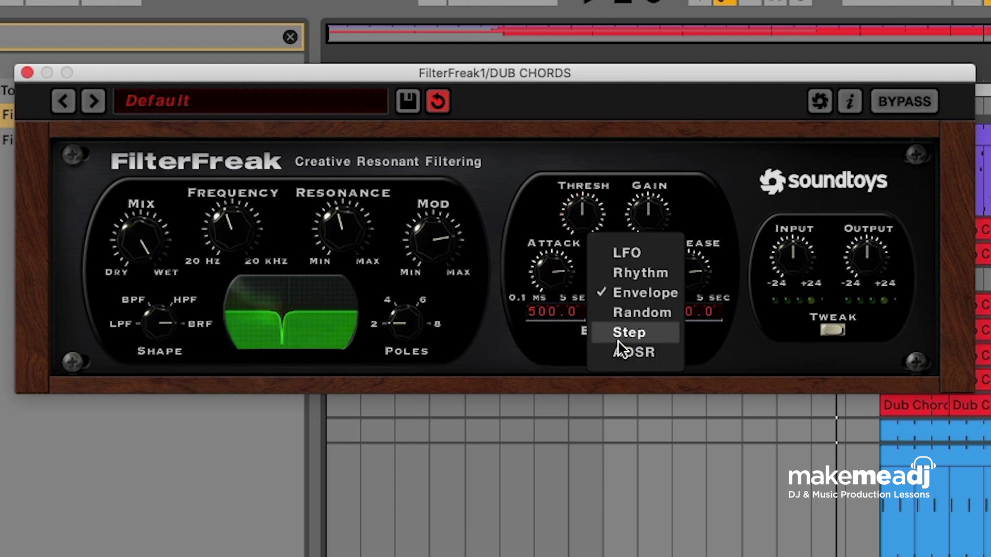
pyautogui.click(637, 255)
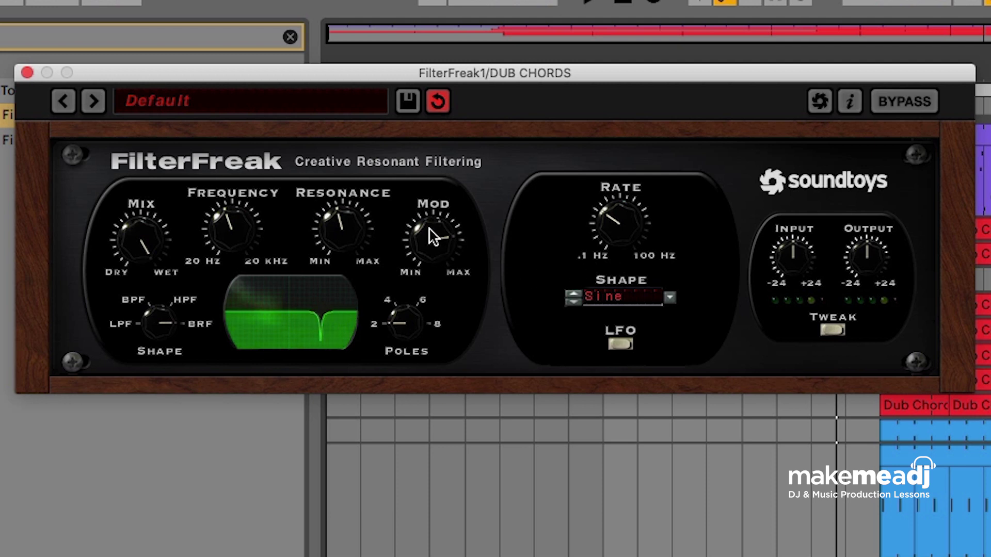
pyautogui.moveTo(433, 237); pyautogui.dragTo(435, 323)
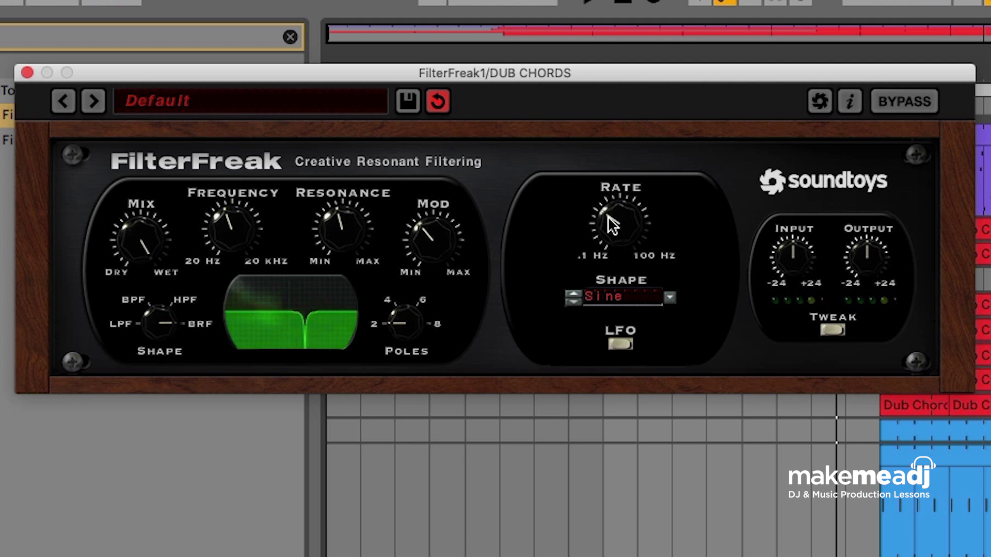
pyautogui.press('space')
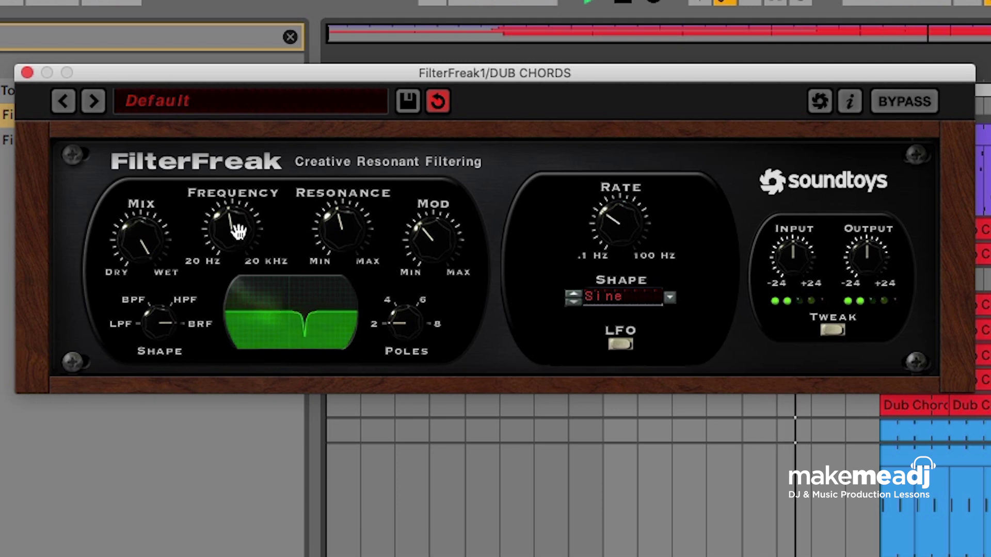
pyautogui.moveTo(623, 224); pyautogui.dragTo(624, 243)
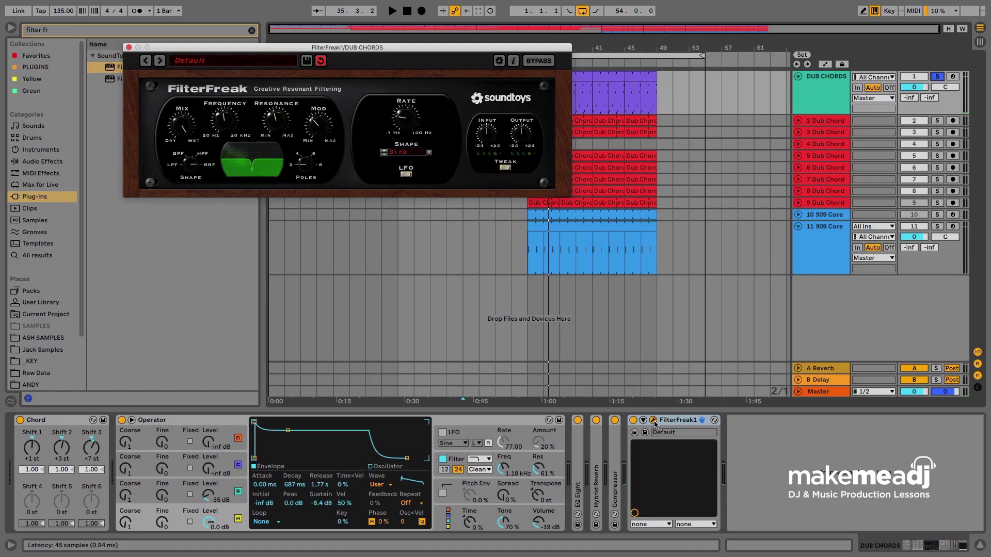
# Add a second FilterFreak1 to the DUB CHORDS track and place it between EQ Eight and Hybrid Reverb
pyautogui.click(654, 424)
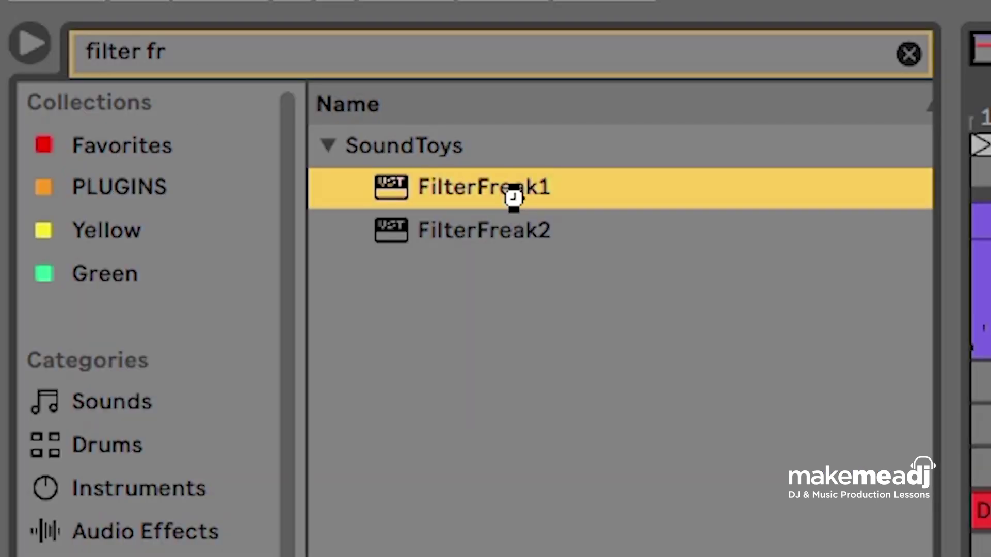
pyautogui.doubleClick(514, 198)
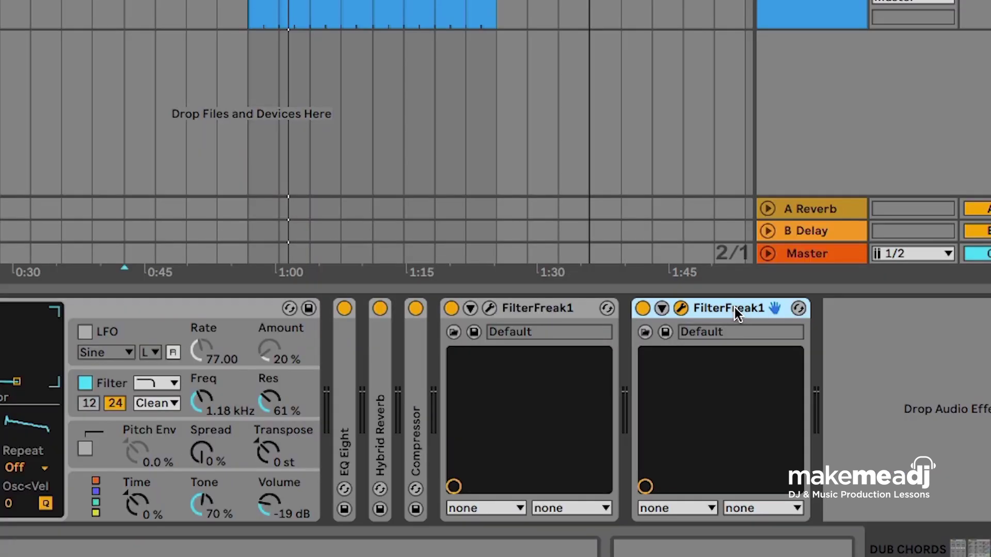
pyautogui.moveTo(735, 308); pyautogui.dragTo(372, 346)
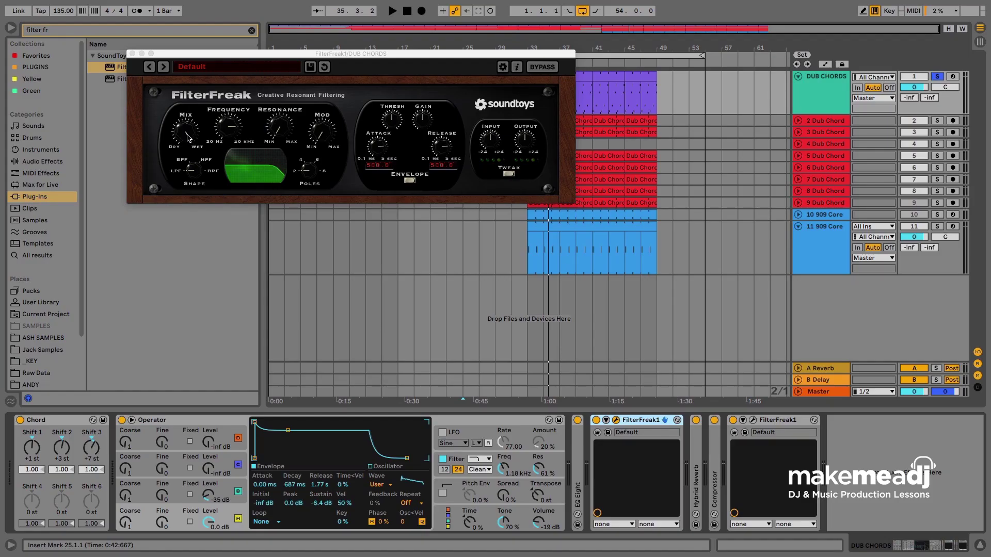
# Lower the second FilterFreak's low-pass frequency to about one third and unsolo the DUB CHORDS track
pyautogui.click(229, 150)
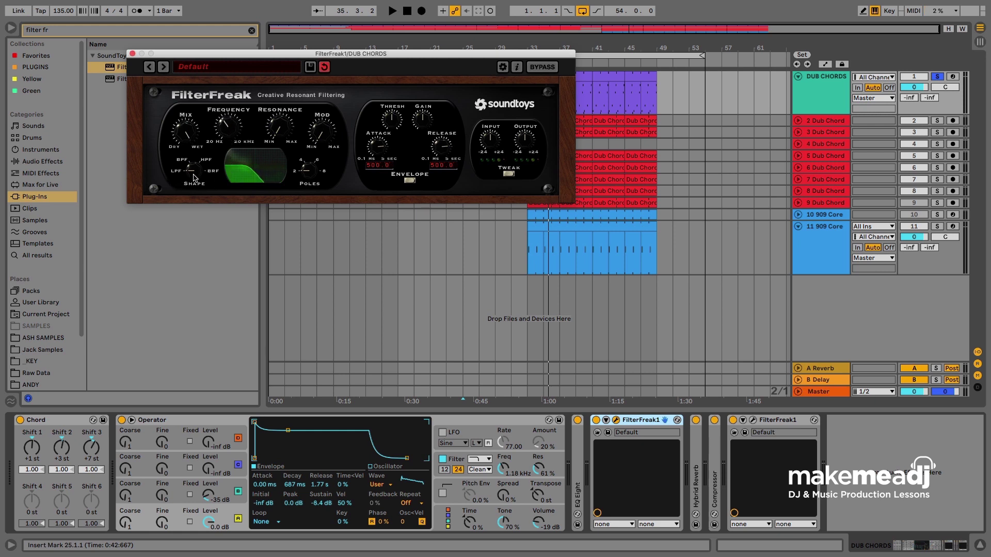
pyautogui.press('space')
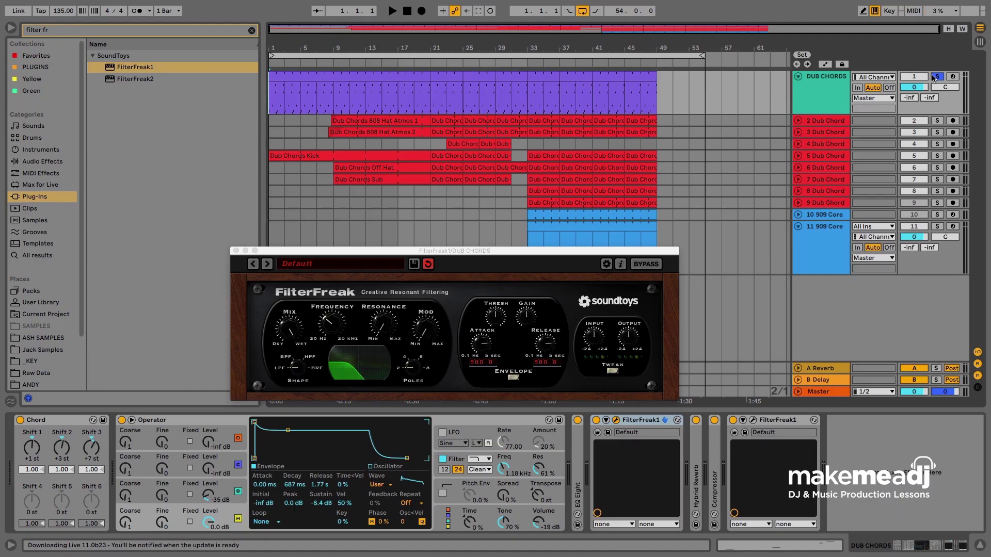
pyautogui.click(934, 78)
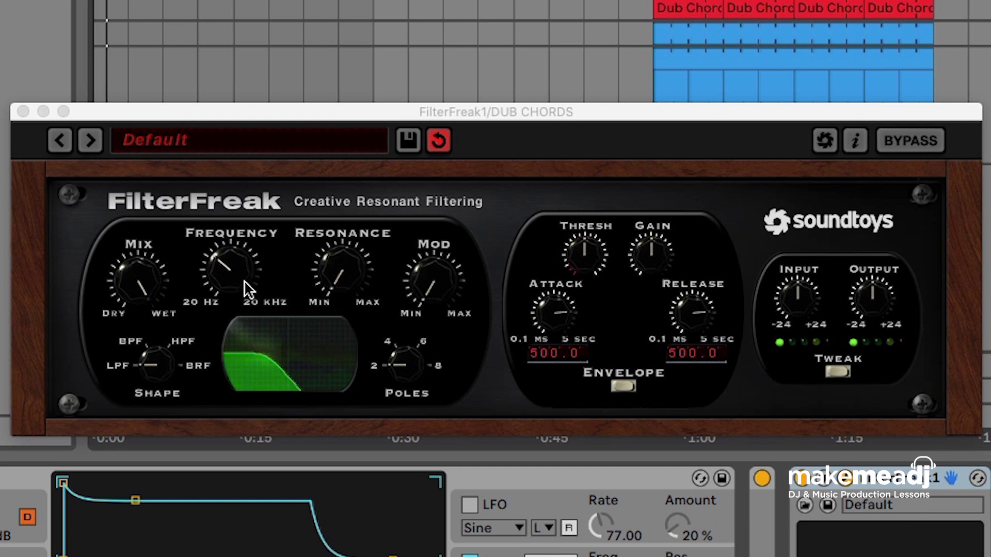
# During playback, gradually raise the second FilterFreak's frequency and Mod to nearly halfway and its resonance to about one quarter
pyautogui.moveTo(250, 283); pyautogui.dragTo(241, 271)
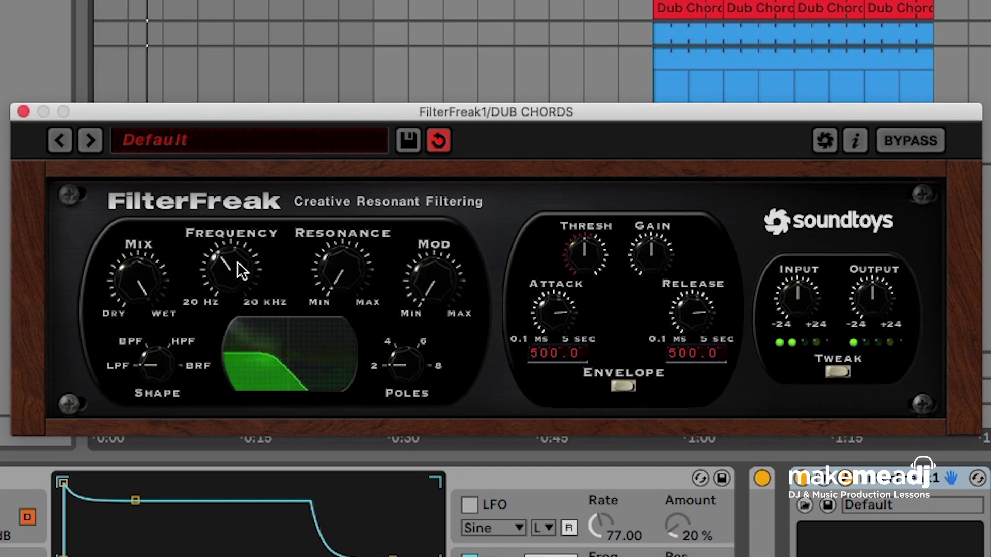
pyautogui.moveTo(347, 265); pyautogui.dragTo(350, 238)
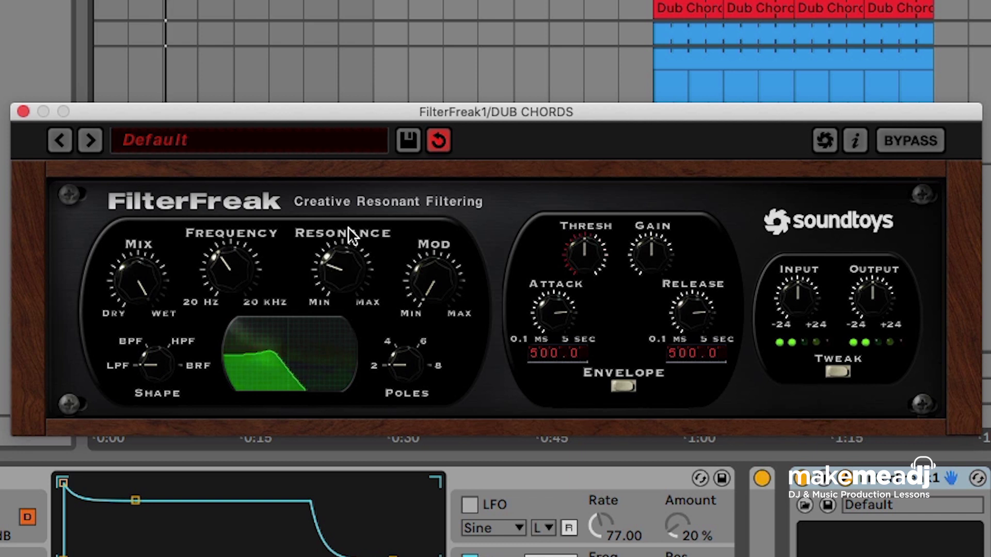
pyautogui.moveTo(423, 234); pyautogui.dragTo(422, 249)
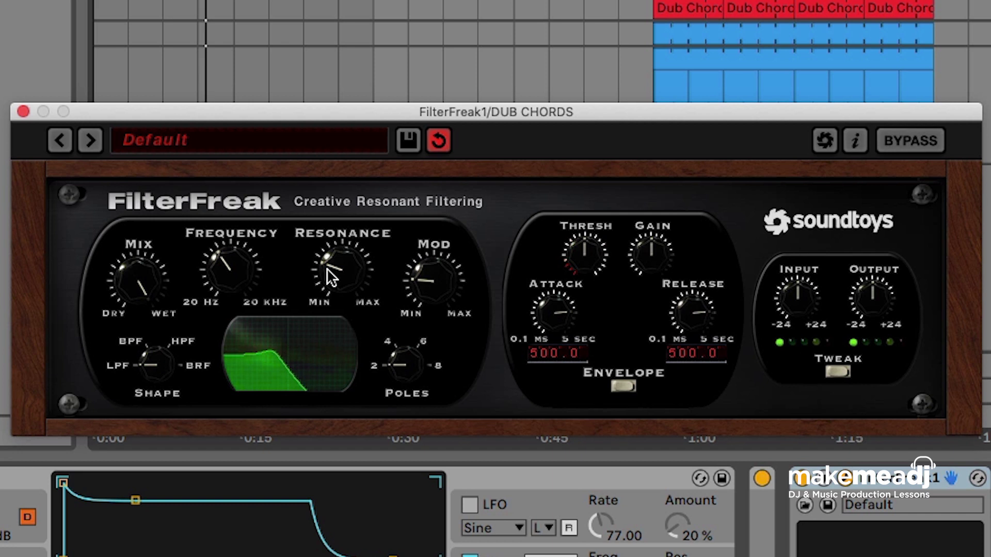
pyautogui.moveTo(225, 281); pyautogui.dragTo(224, 272)
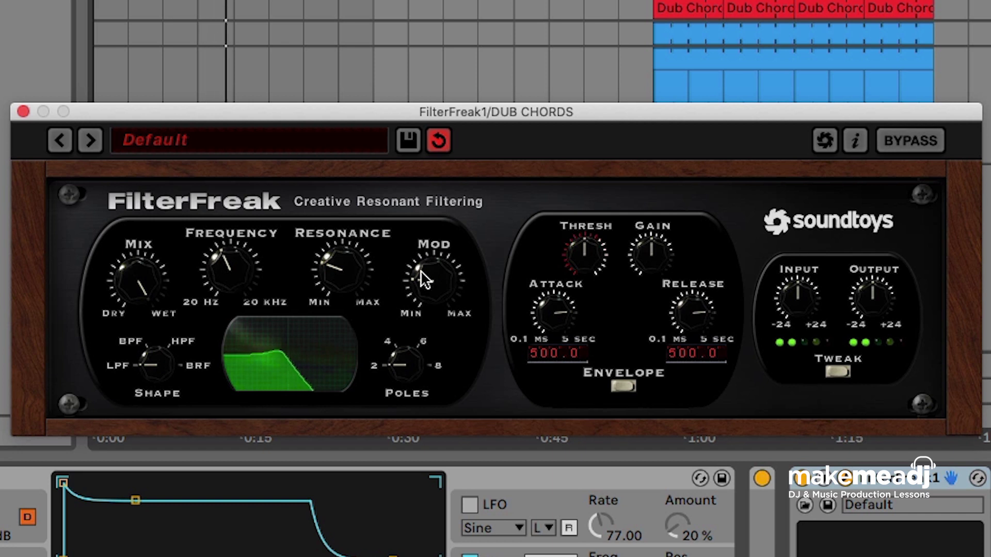
pyautogui.moveTo(438, 272); pyautogui.dragTo(437, 264)
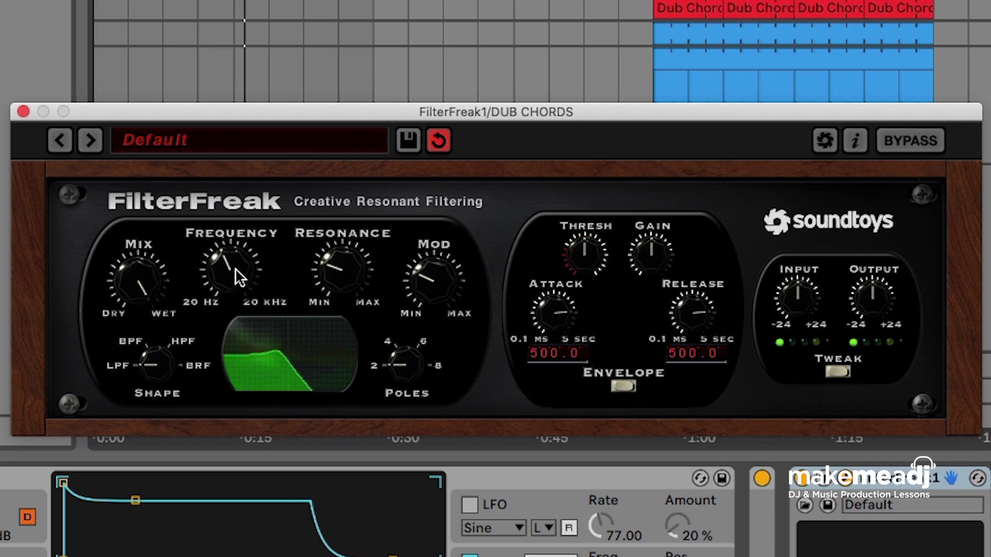
pyautogui.moveTo(238, 274); pyautogui.dragTo(239, 261)
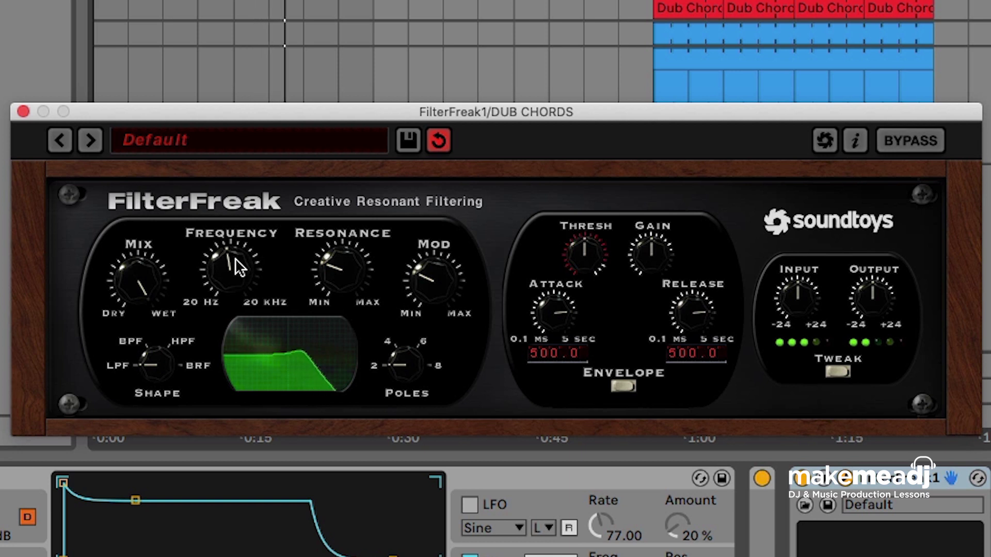
pyautogui.moveTo(414, 272); pyautogui.dragTo(416, 266)
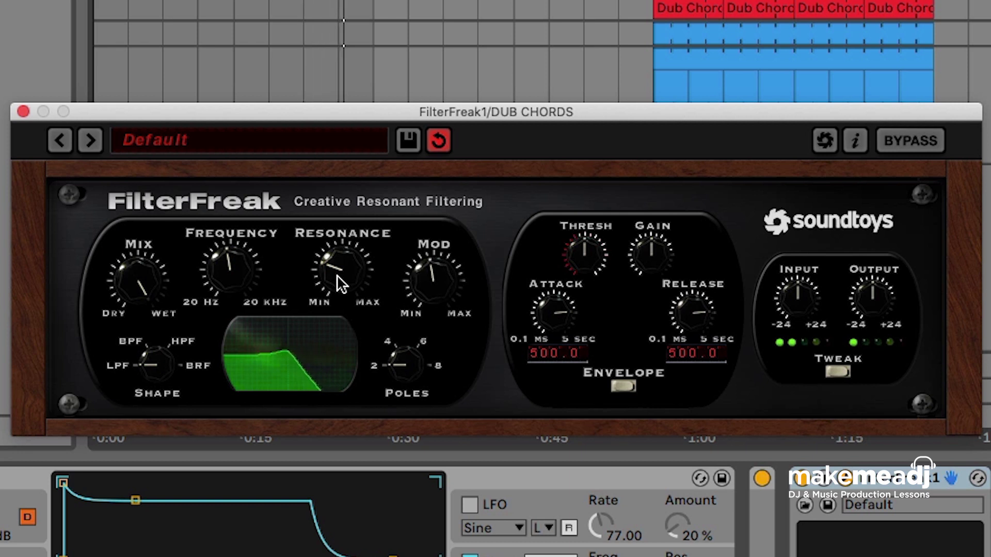
# Continue opening the low-pass frequency past halfway while varying the resonance and Mod amounts during playback
pyautogui.moveTo(337, 275); pyautogui.dragTo(345, 250)
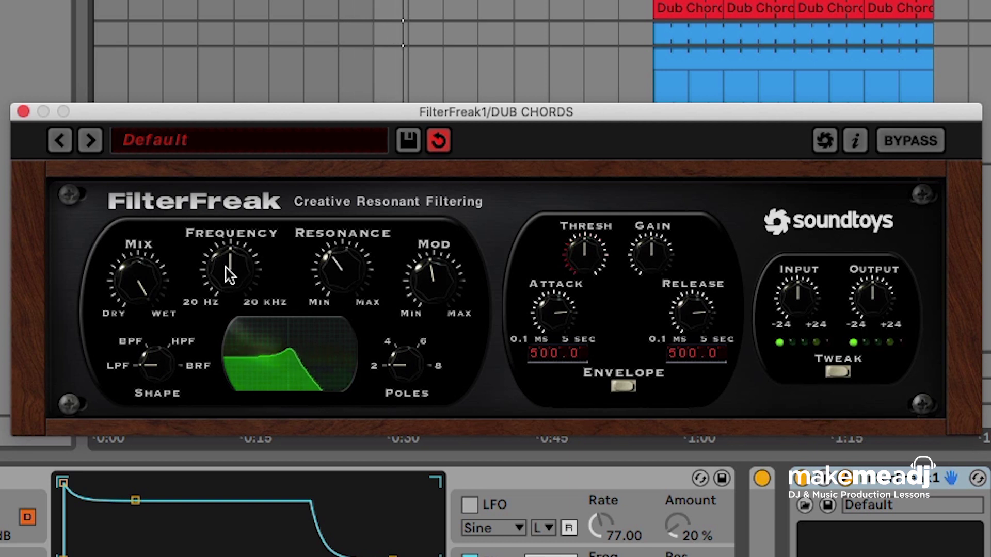
pyautogui.moveTo(226, 266); pyautogui.dragTo(225, 258)
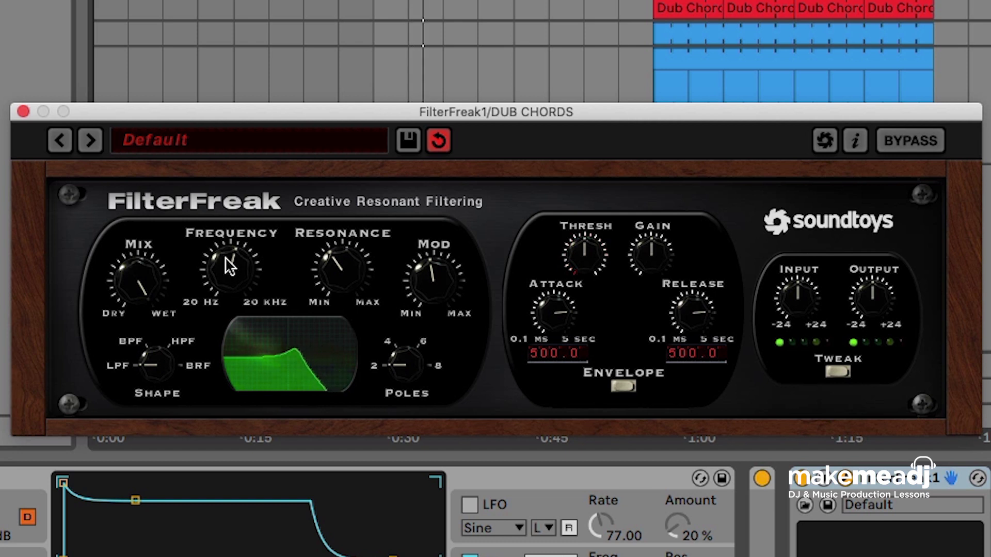
pyautogui.moveTo(408, 274); pyautogui.dragTo(413, 312)
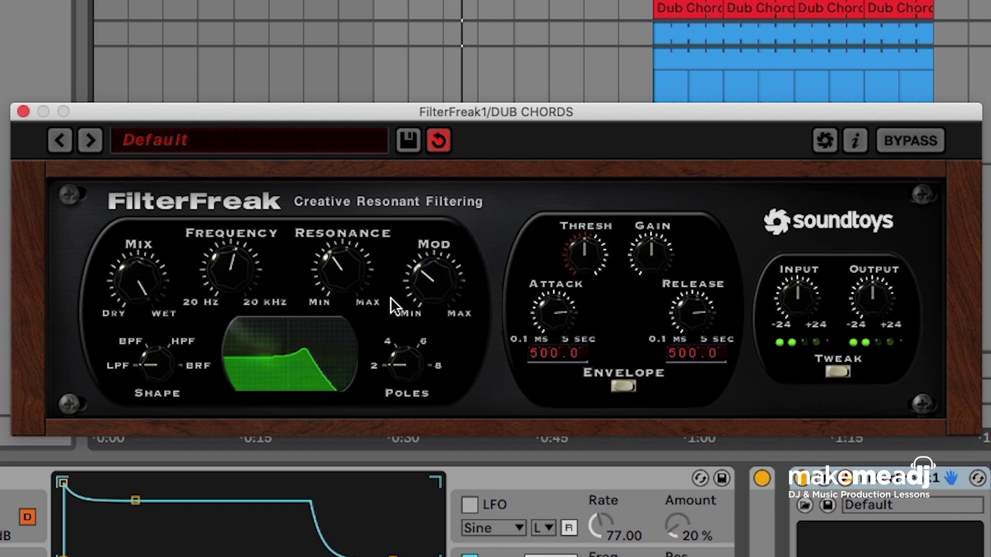
pyautogui.moveTo(332, 277); pyautogui.dragTo(337, 305)
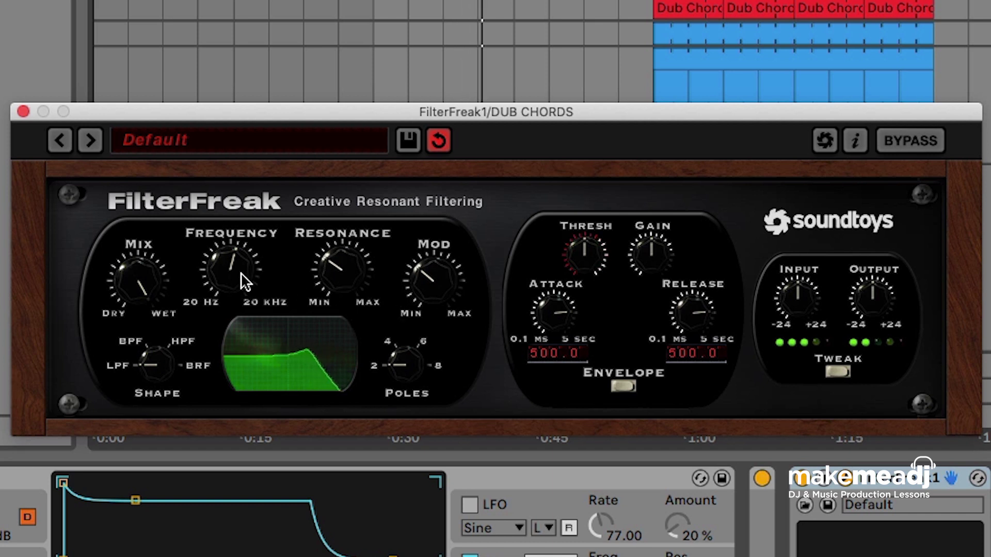
pyautogui.moveTo(240, 273); pyautogui.dragTo(232, 266)
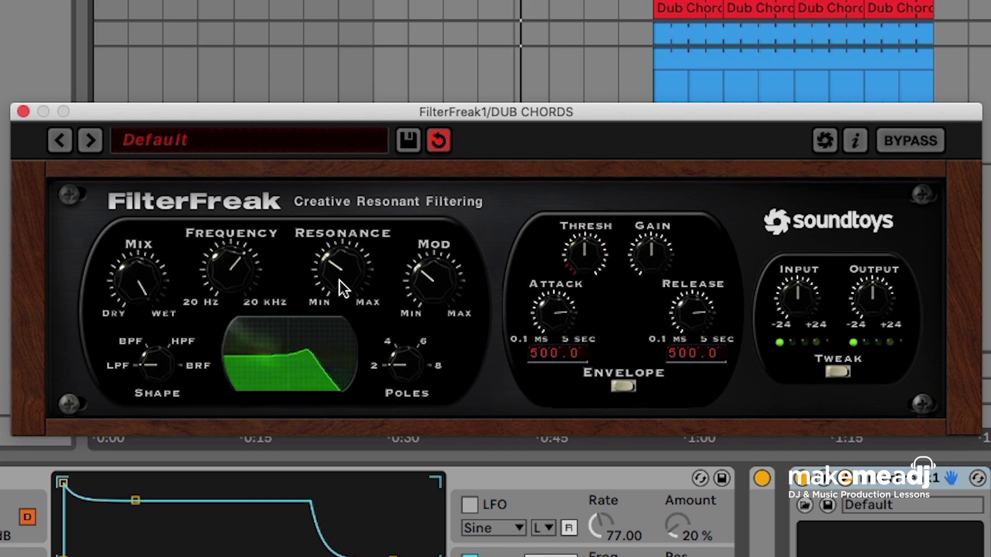
pyautogui.moveTo(337, 280); pyautogui.dragTo(338, 293)
pyautogui.moveTo(433, 279); pyautogui.dragTo(436, 308)
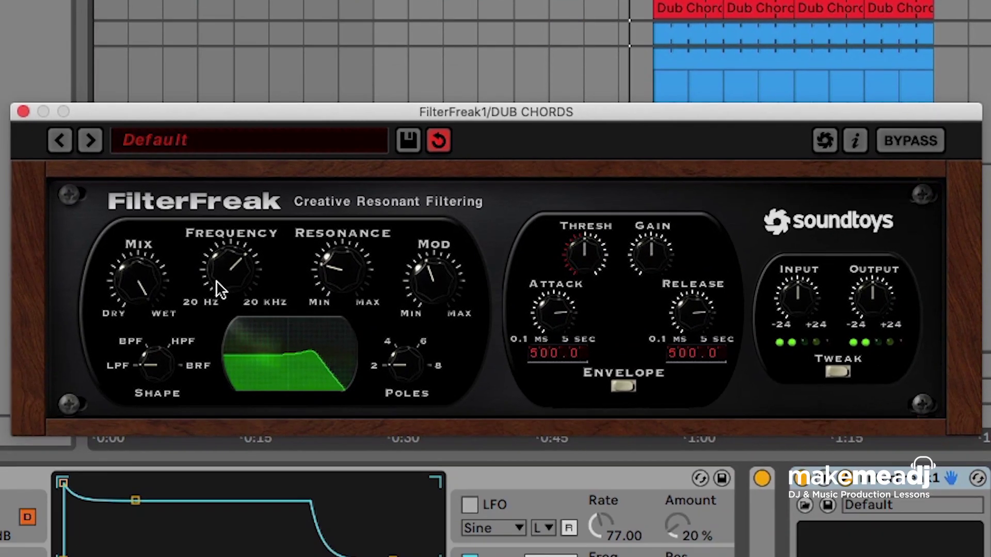
# Sweep the low-pass frequency up to nearly open and back to about two thirds, with resonance raised to about one third
pyautogui.moveTo(217, 280); pyautogui.dragTo(223, 272)
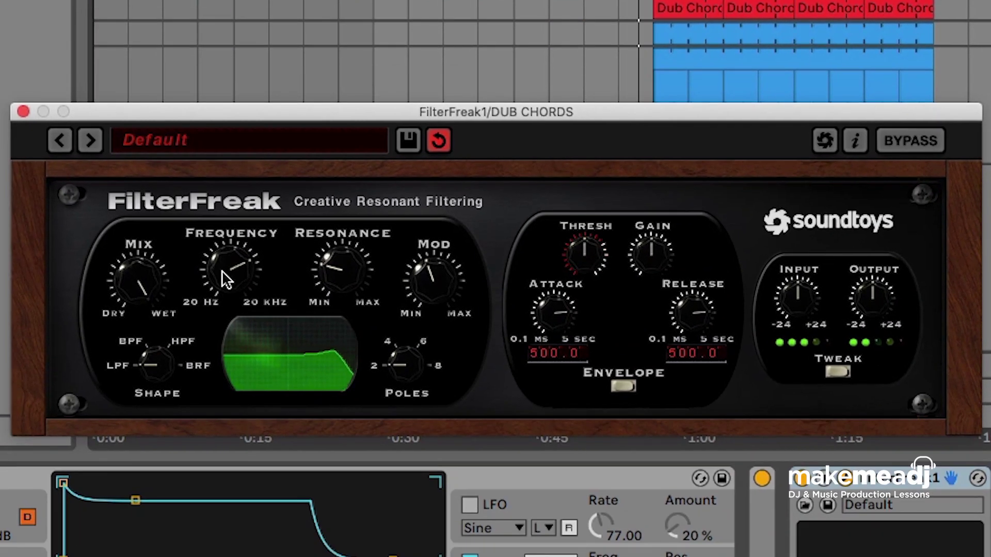
pyautogui.moveTo(327, 273); pyautogui.dragTo(328, 249)
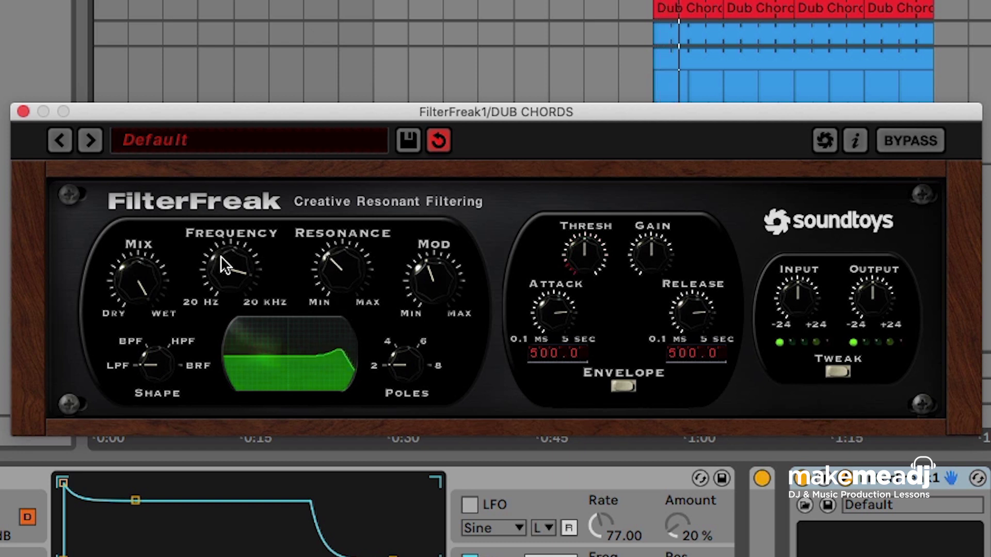
pyautogui.moveTo(221, 256); pyautogui.dragTo(226, 302)
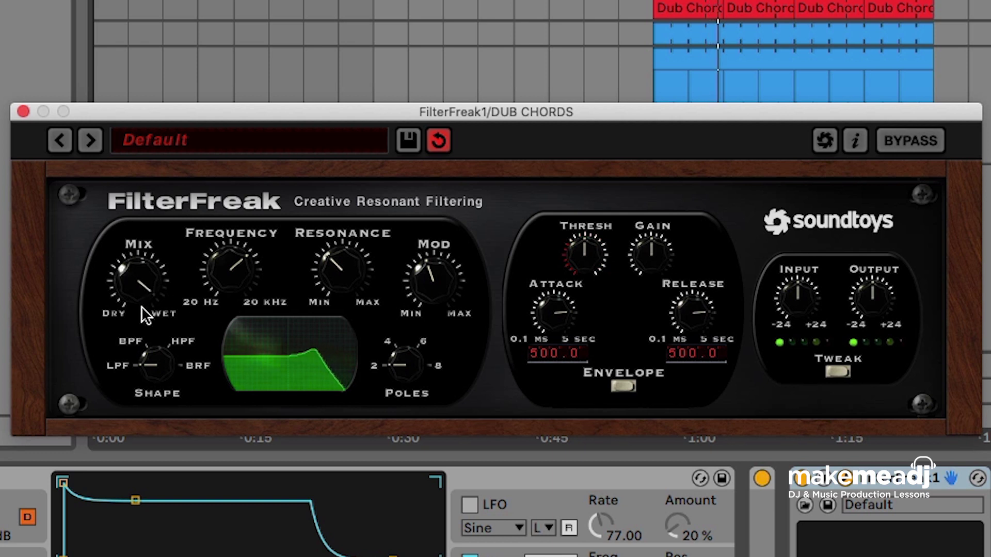
# During playback, reduce the Mix to half and the low-pass frequency to about halfway, with Mod raised to slightly above half
pyautogui.moveTo(141, 305); pyautogui.dragTo(142, 331)
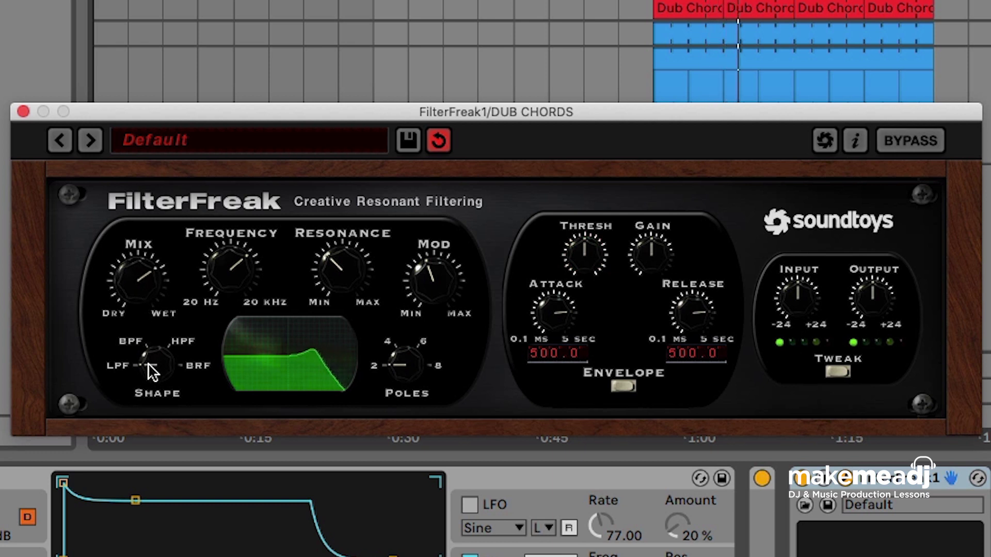
pyautogui.moveTo(237, 270); pyautogui.dragTo(239, 314)
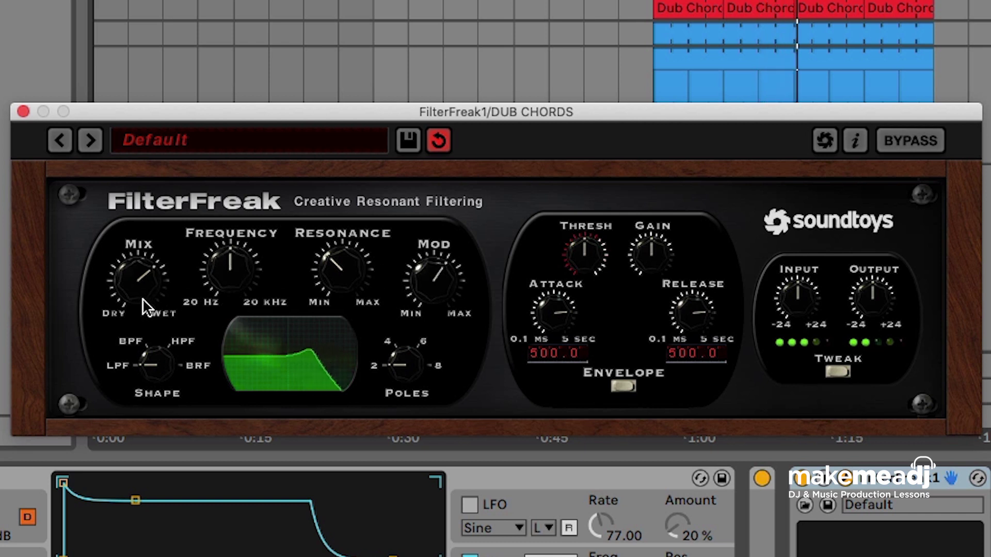
pyautogui.moveTo(142, 298); pyautogui.dragTo(145, 310)
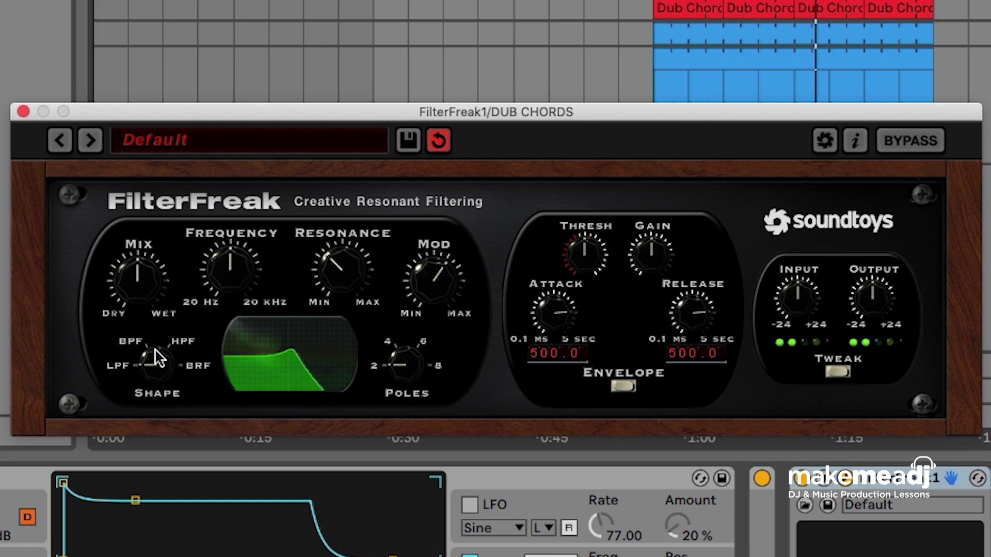
# Dip the frequency below halfway and bring it back slightly above, raise resonance to nearly half, and fade the Mix to fully dry
pyautogui.moveTo(219, 268)
pyautogui.mouseDown()
pyautogui.moveTo(219, 253)
pyautogui.moveTo(221, 283)
pyautogui.mouseUp()
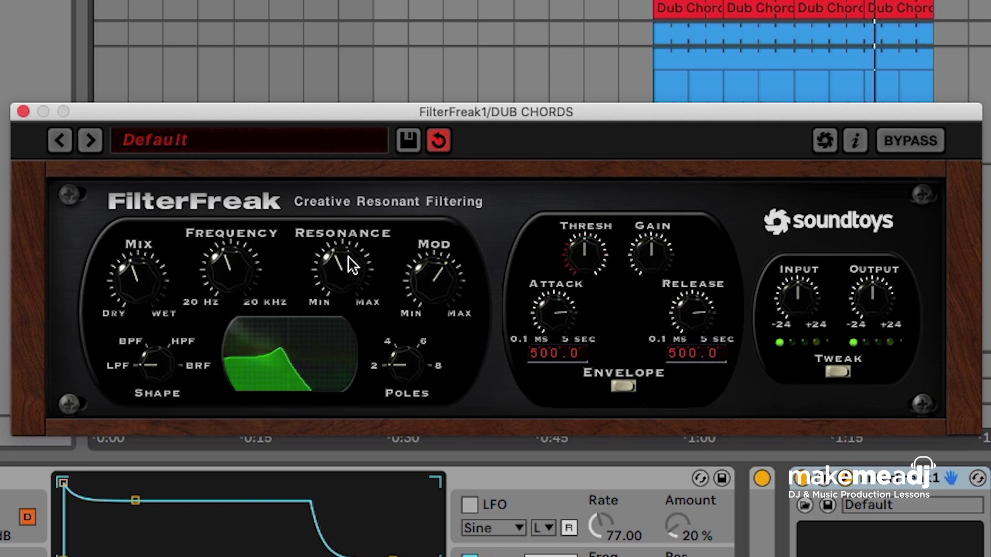
pyautogui.moveTo(250, 277); pyautogui.dragTo(249, 254)
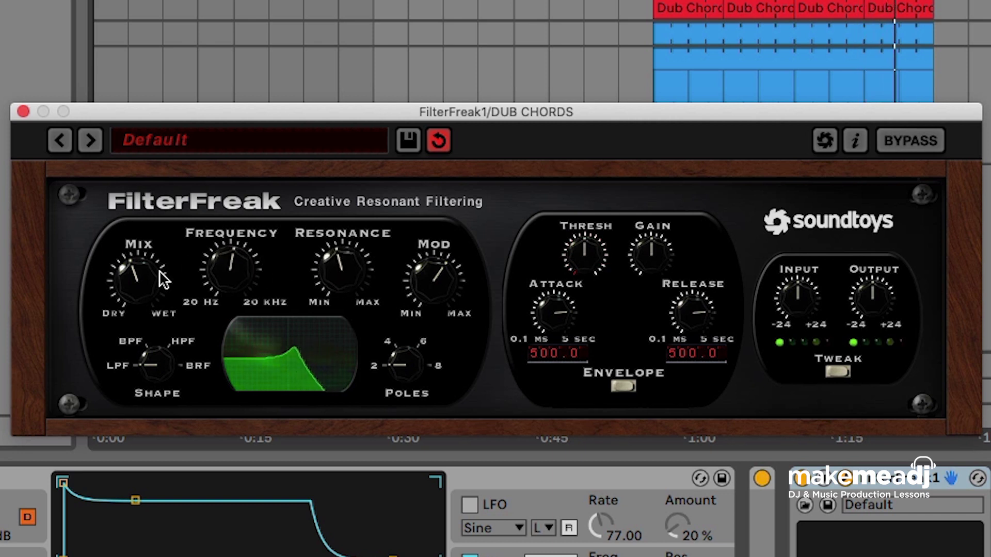
pyautogui.moveTo(163, 280); pyautogui.dragTo(154, 332)
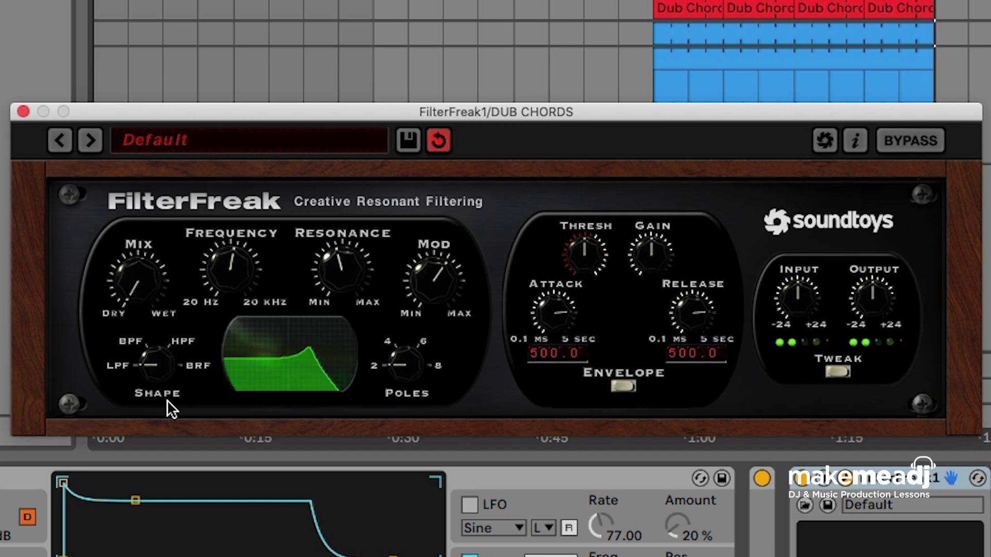